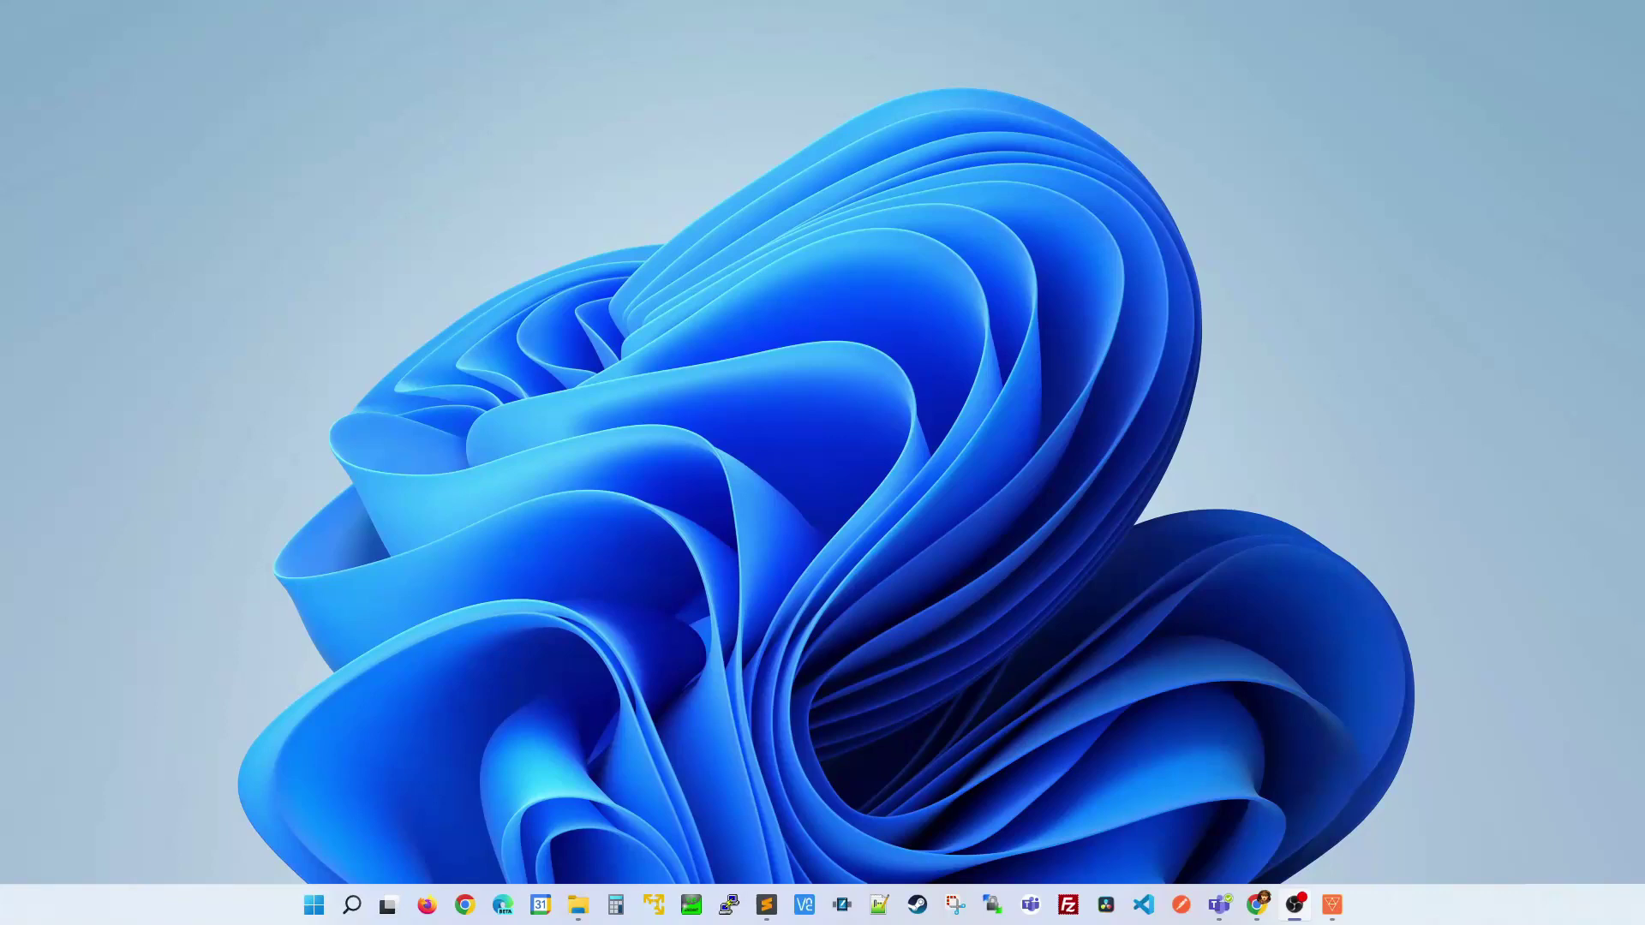
- Launch the Excel desktop app from Start, then close its start window
left_click(318, 915)
left_click(715, 391)
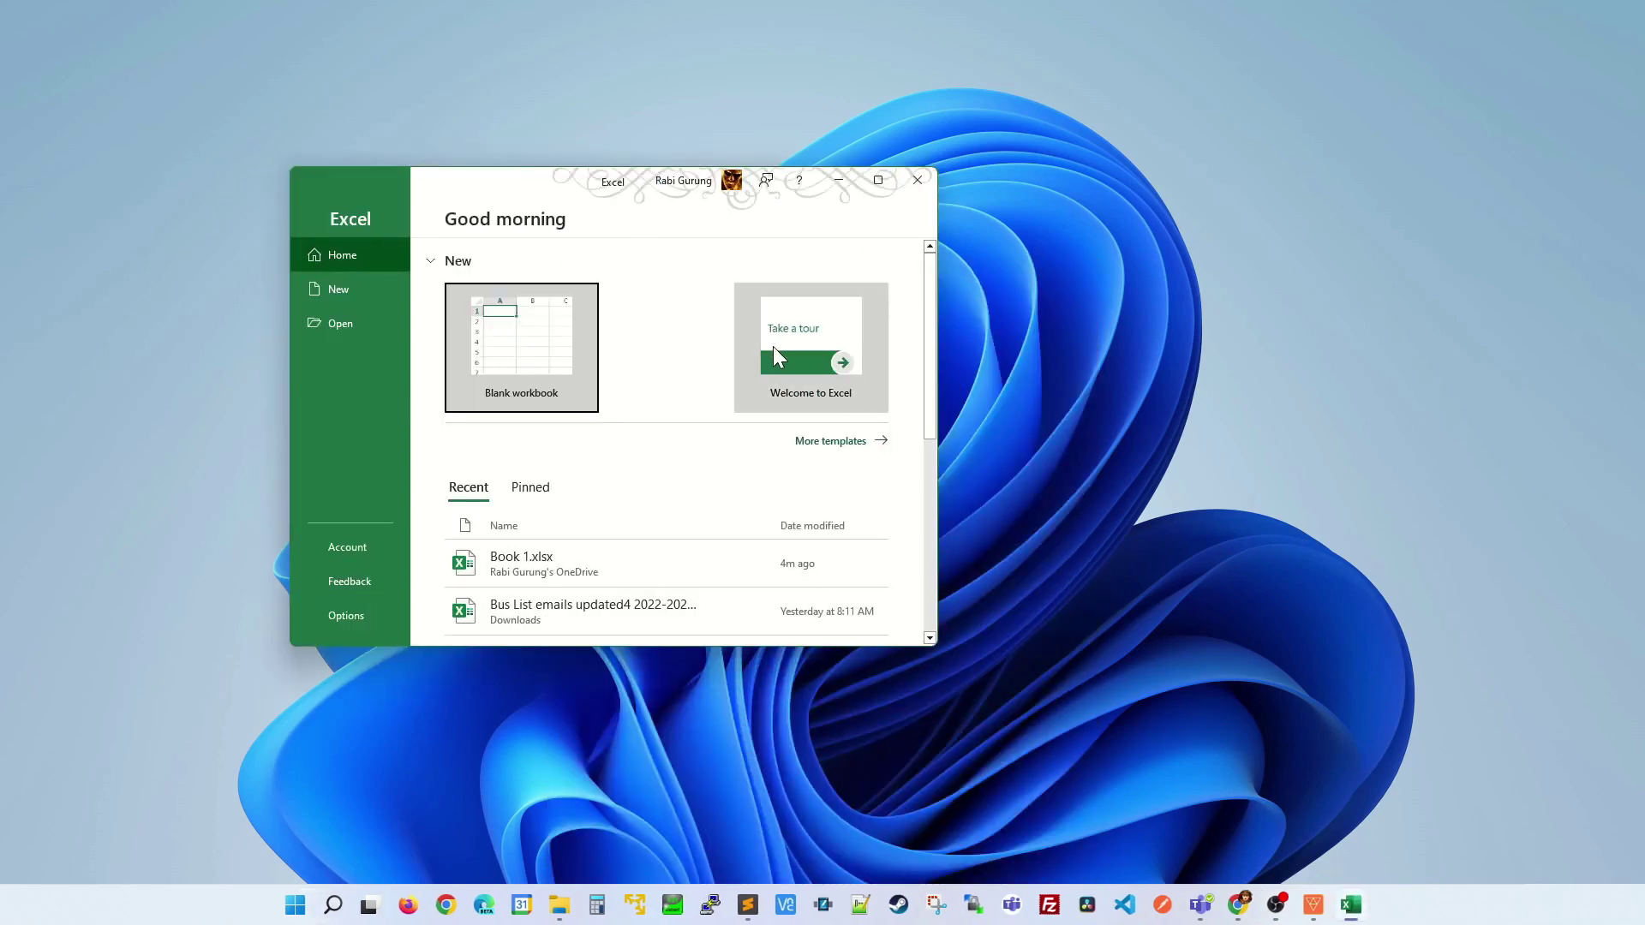
left_click(915, 180)
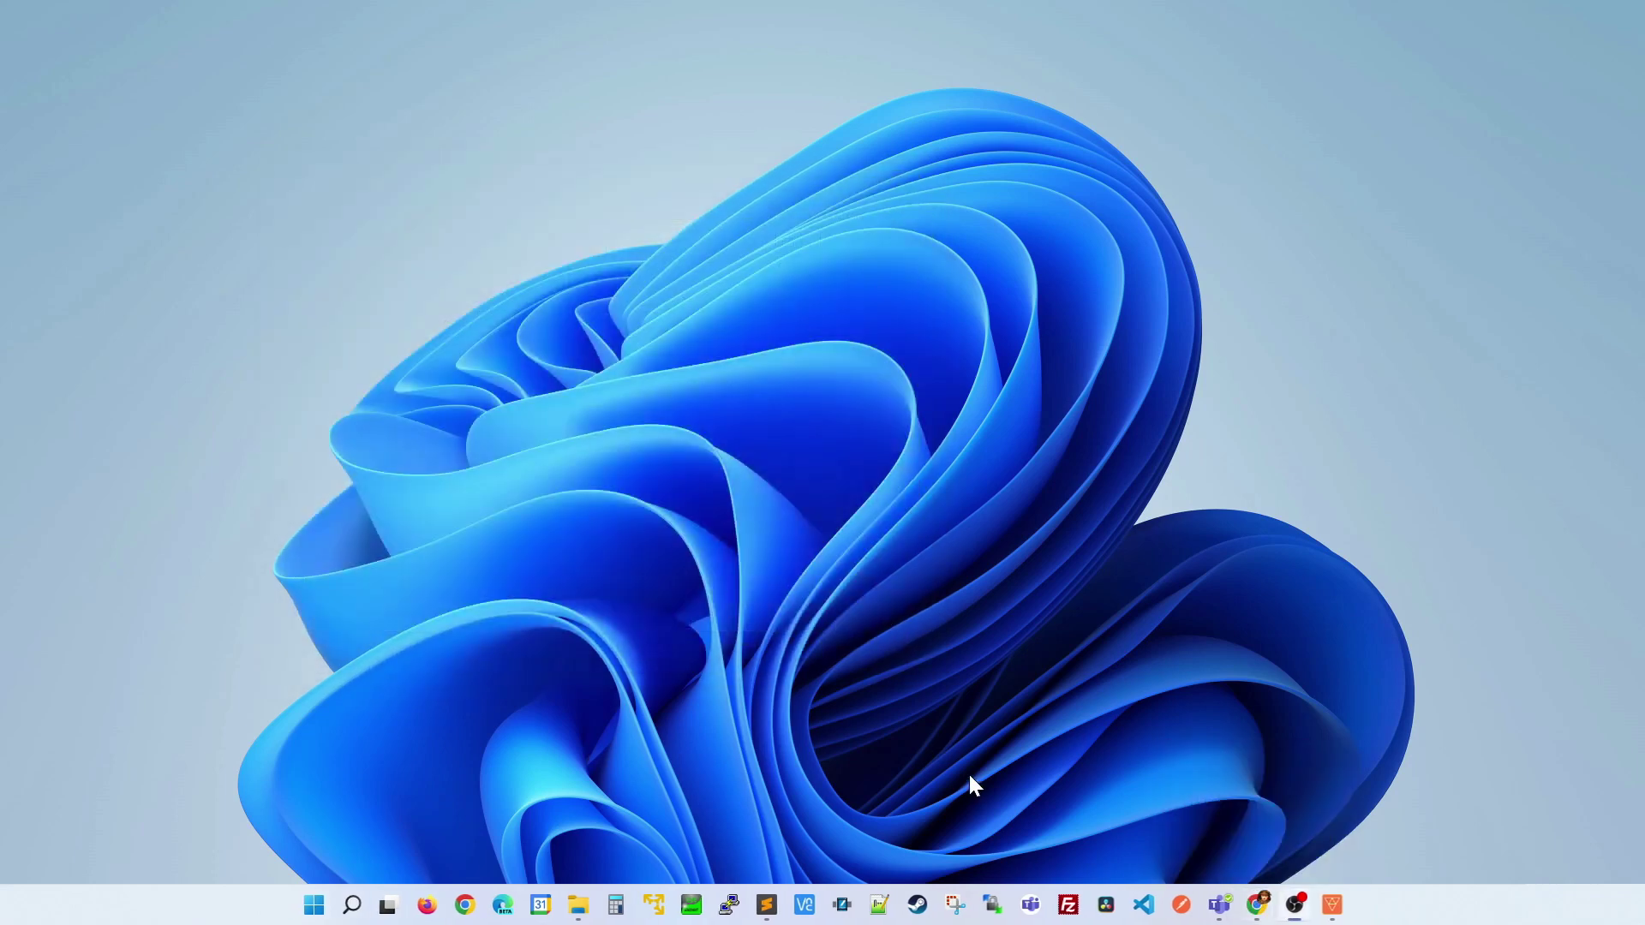
- Bring up Chrome from the taskbar and open a new incognito window
left_click(1258, 905)
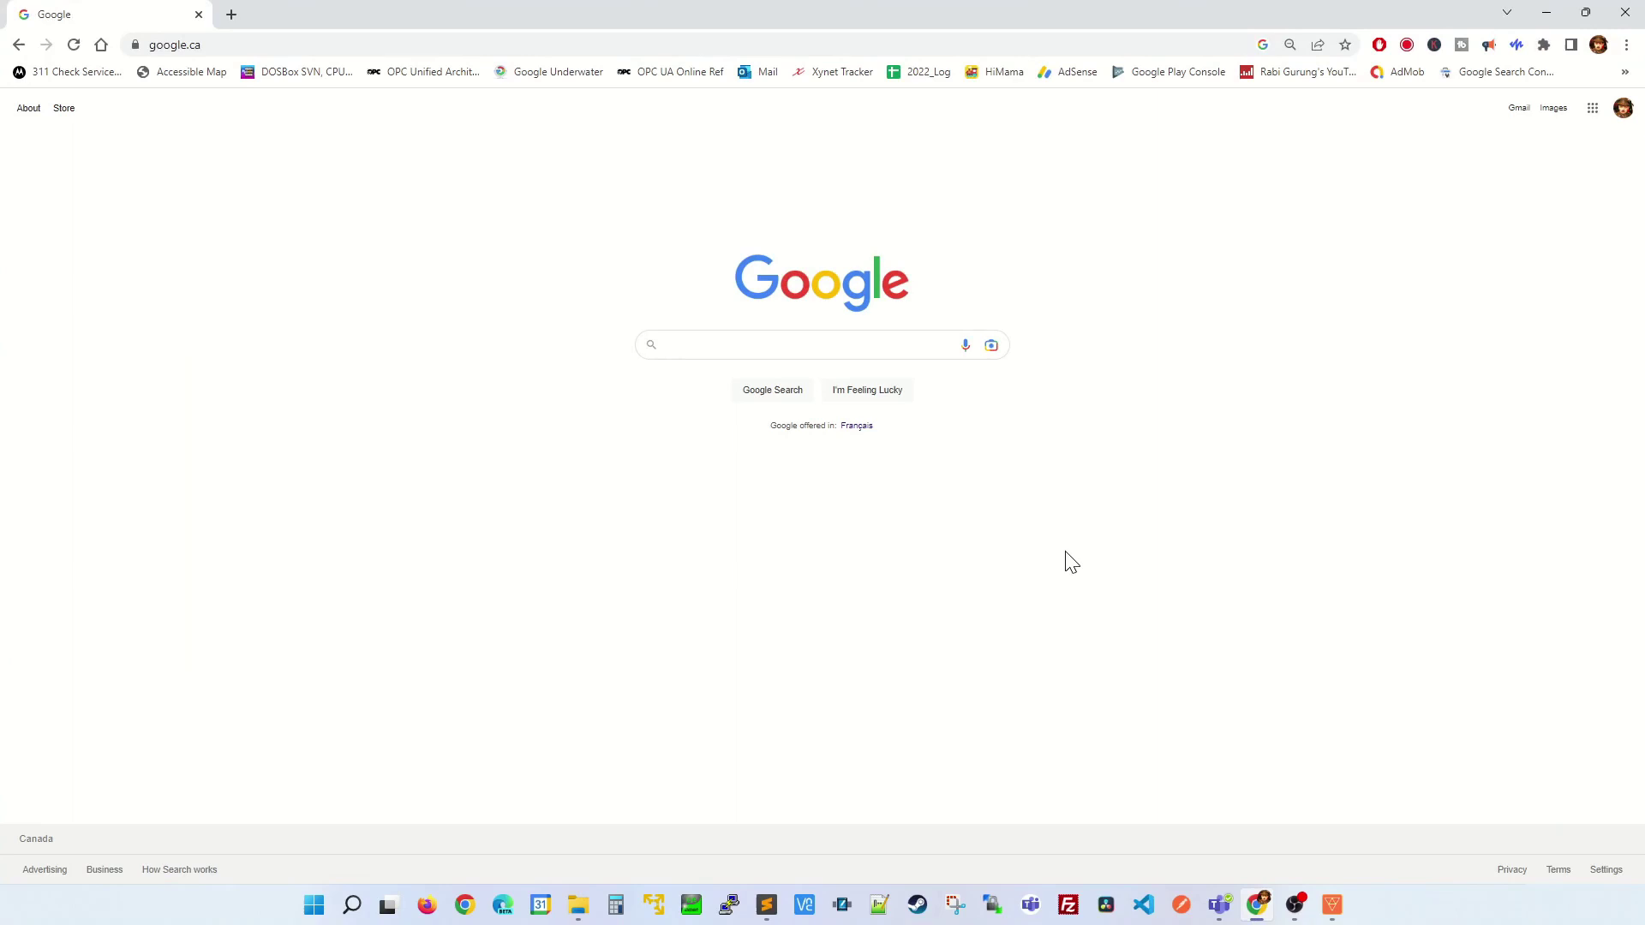
left_click(1626, 43)
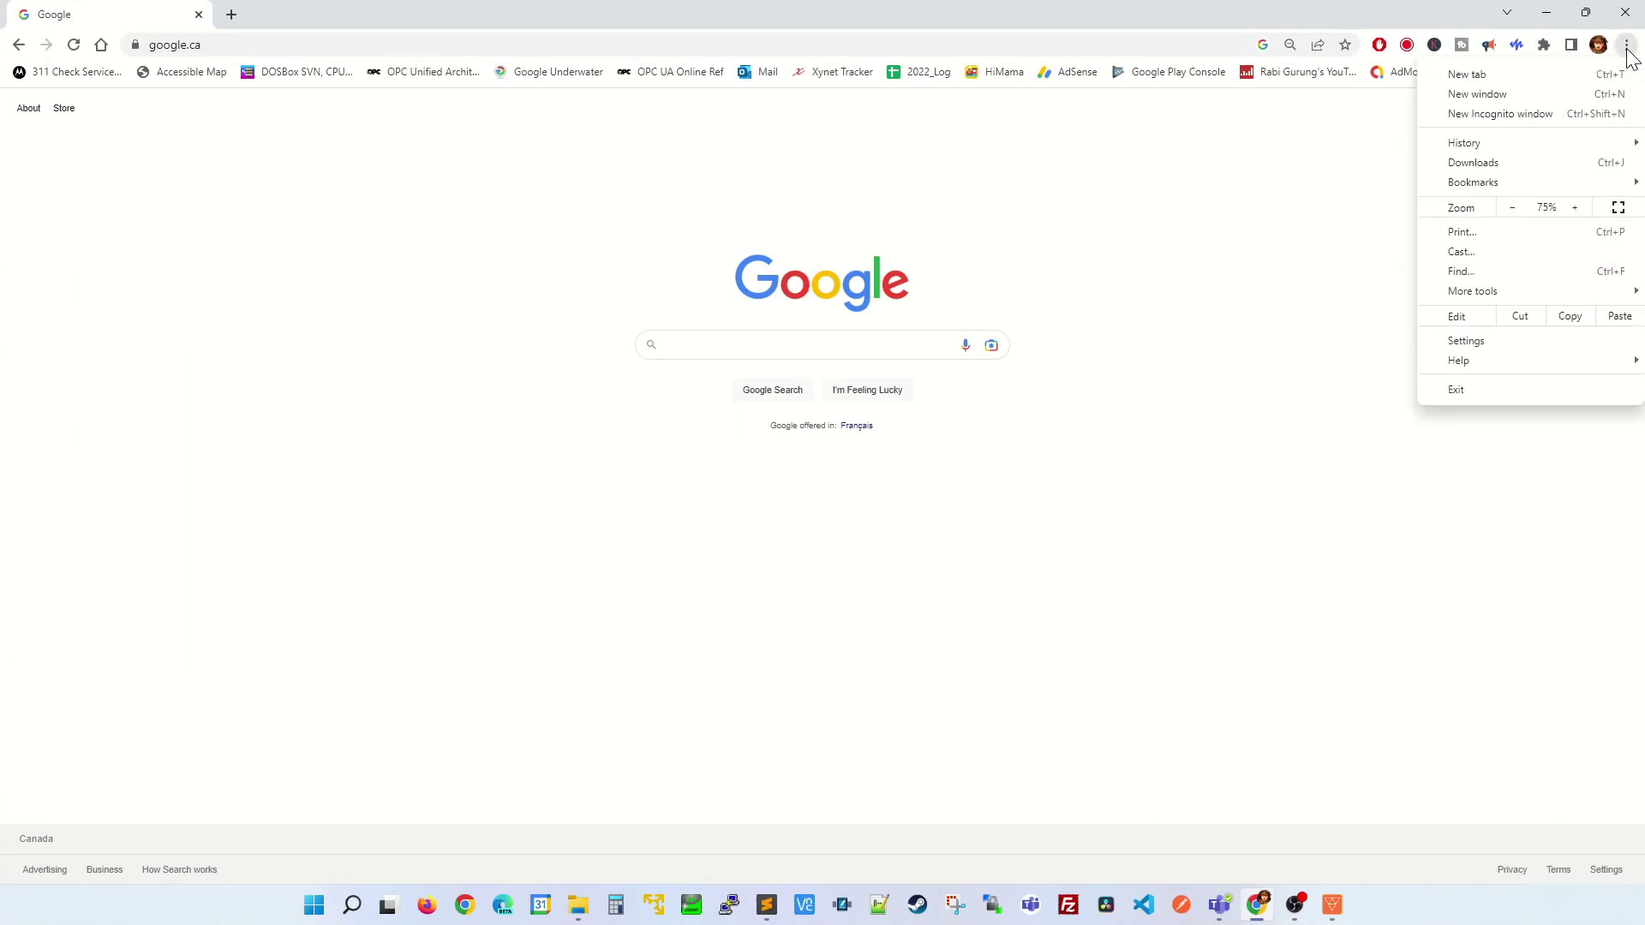
left_click(1550, 129)
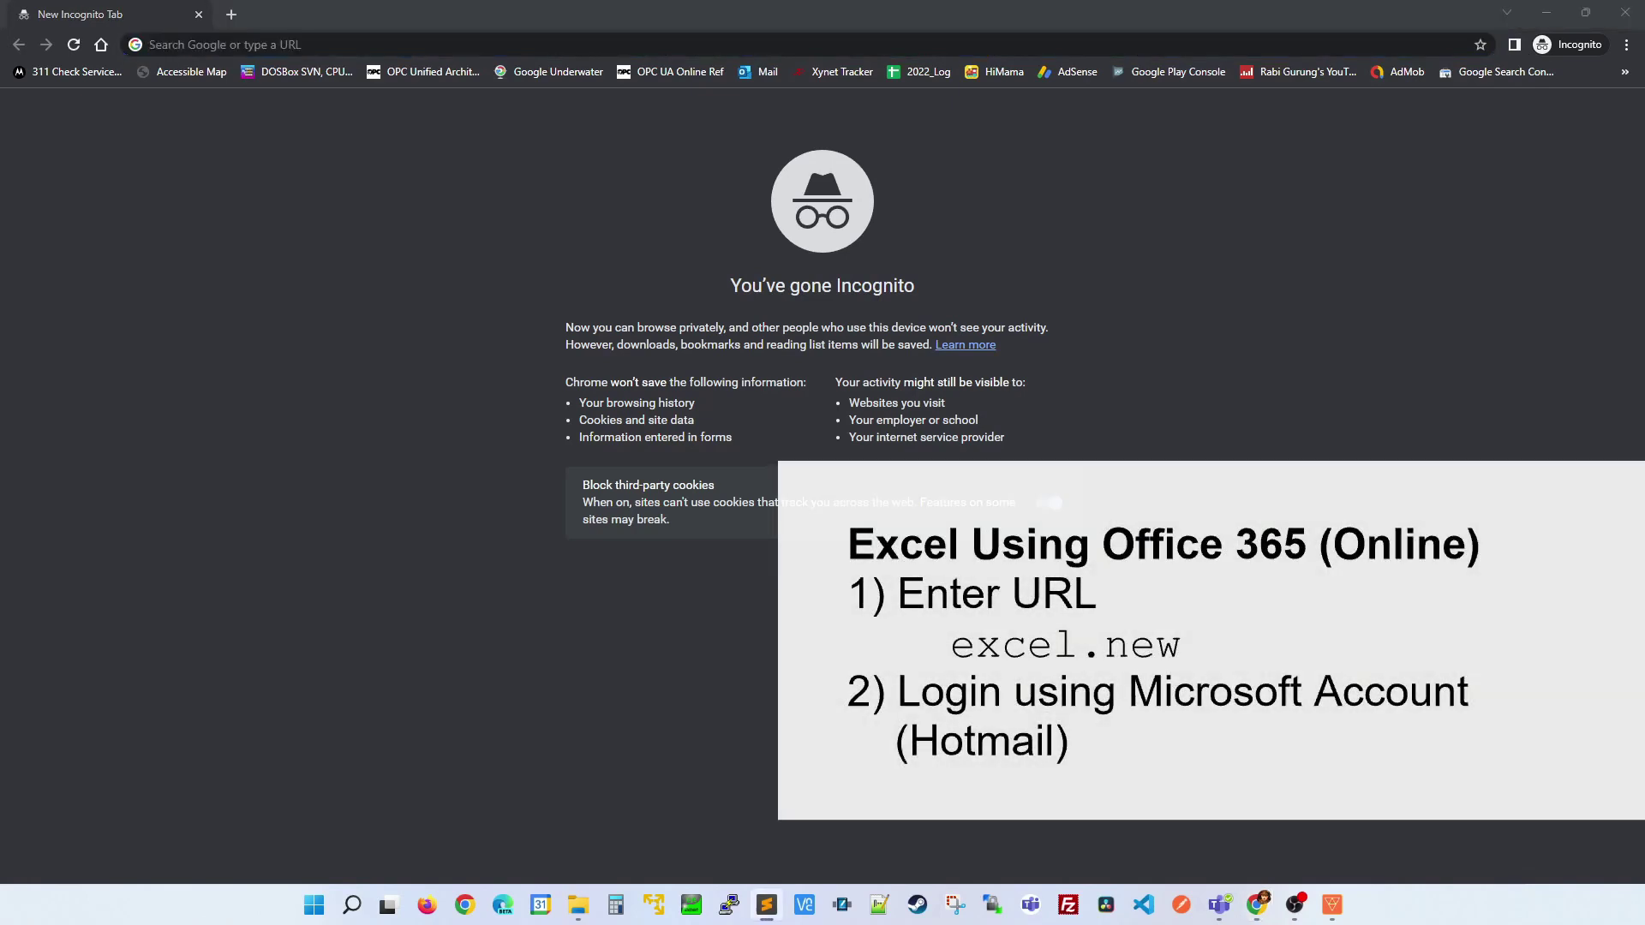
- Go to excel.new to create the blank online workbook Book 2
left_click(253, 46)
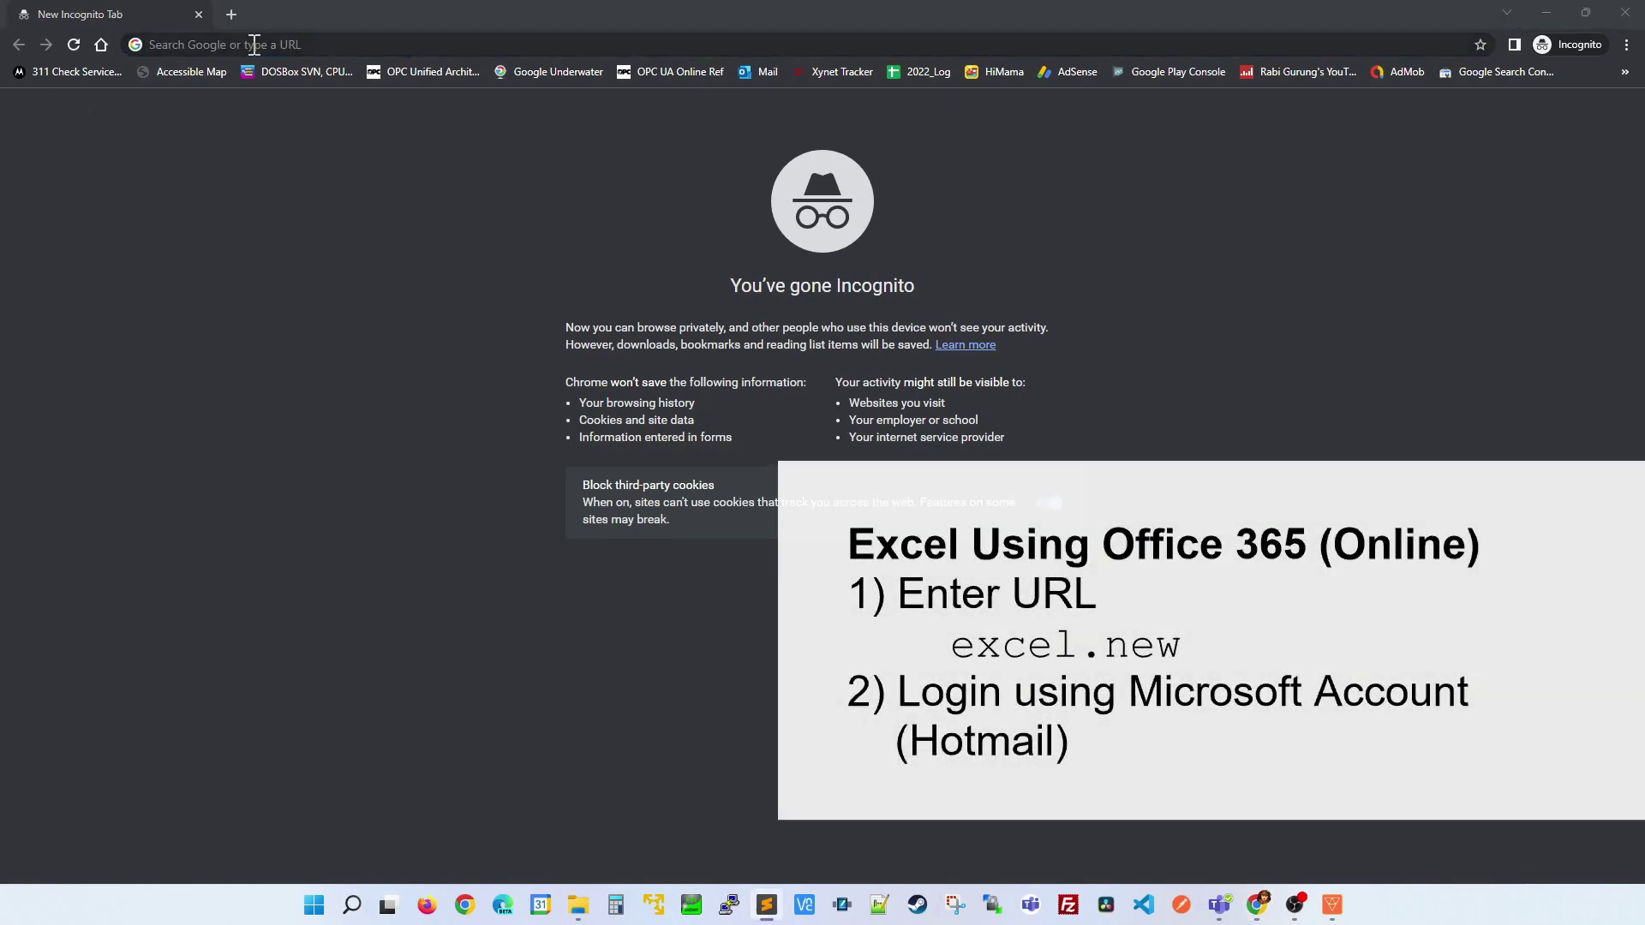
type("excel.new")
key("Return")
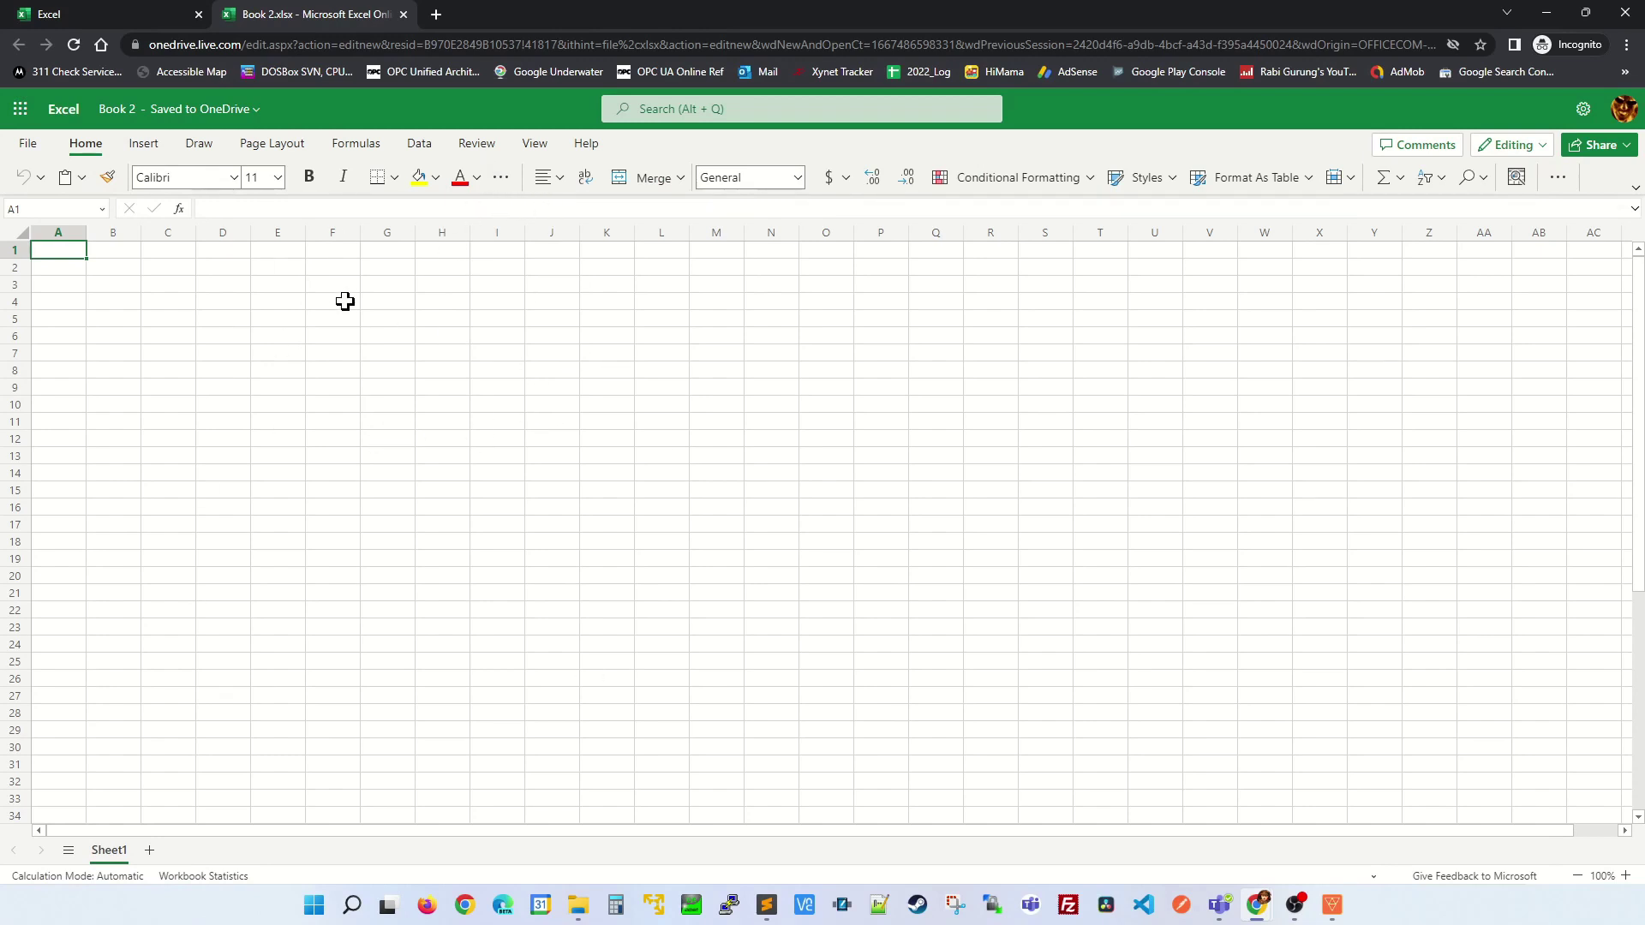
- Close the Book 2 tab and load sheets.google.com in a new tab
left_click(403, 14)
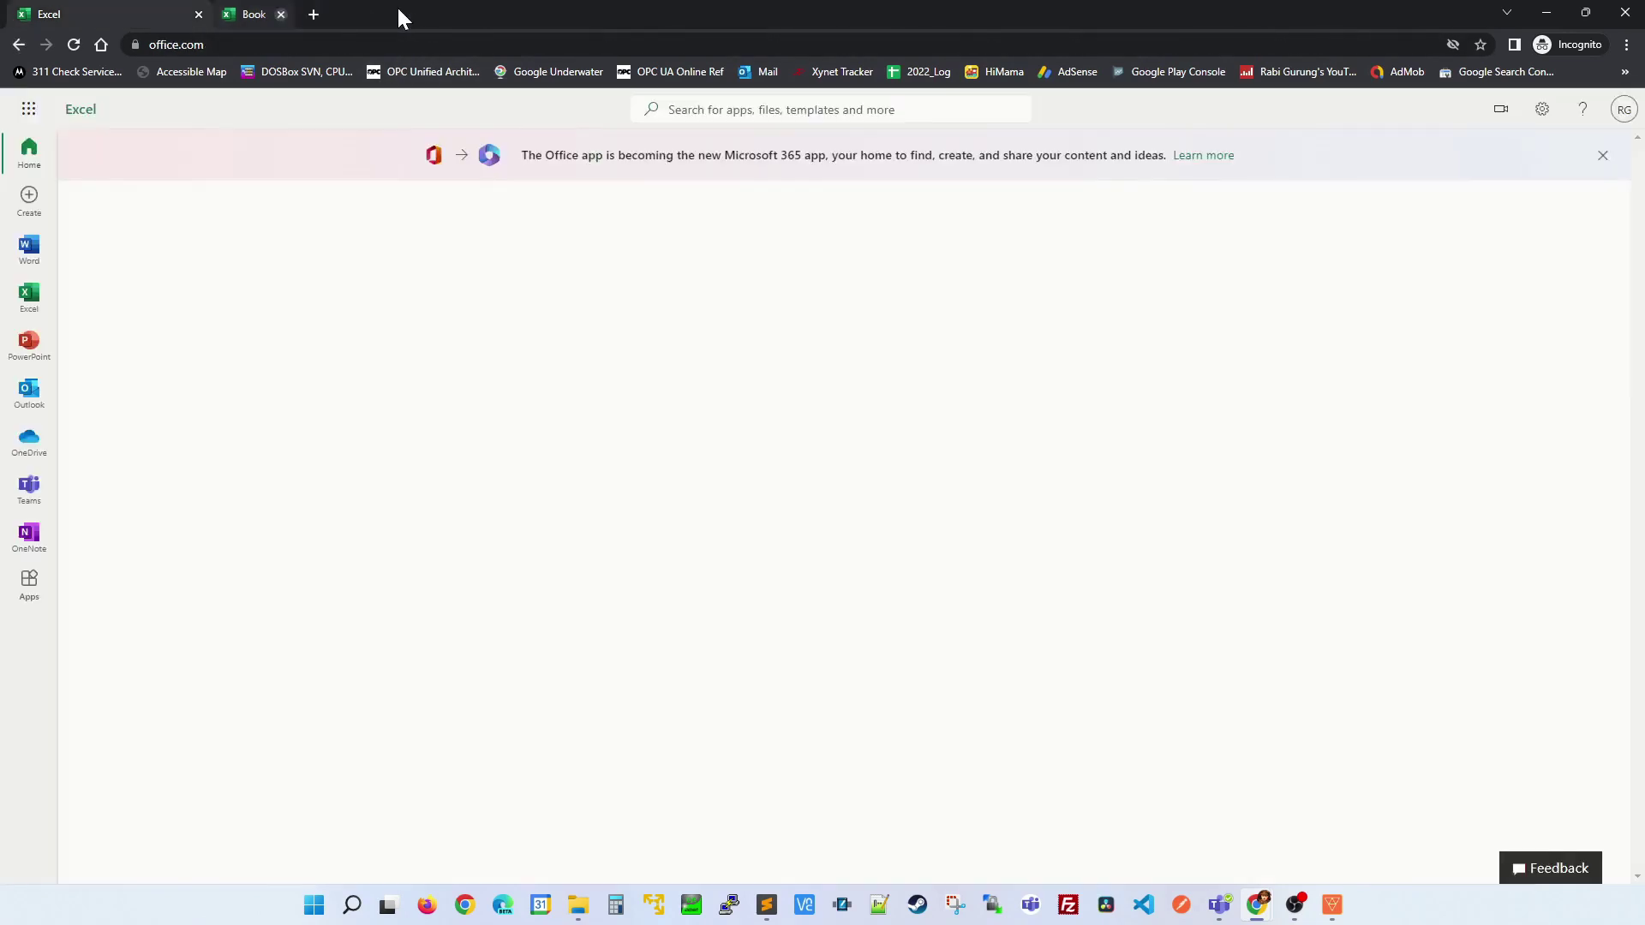
left_click(232, 16)
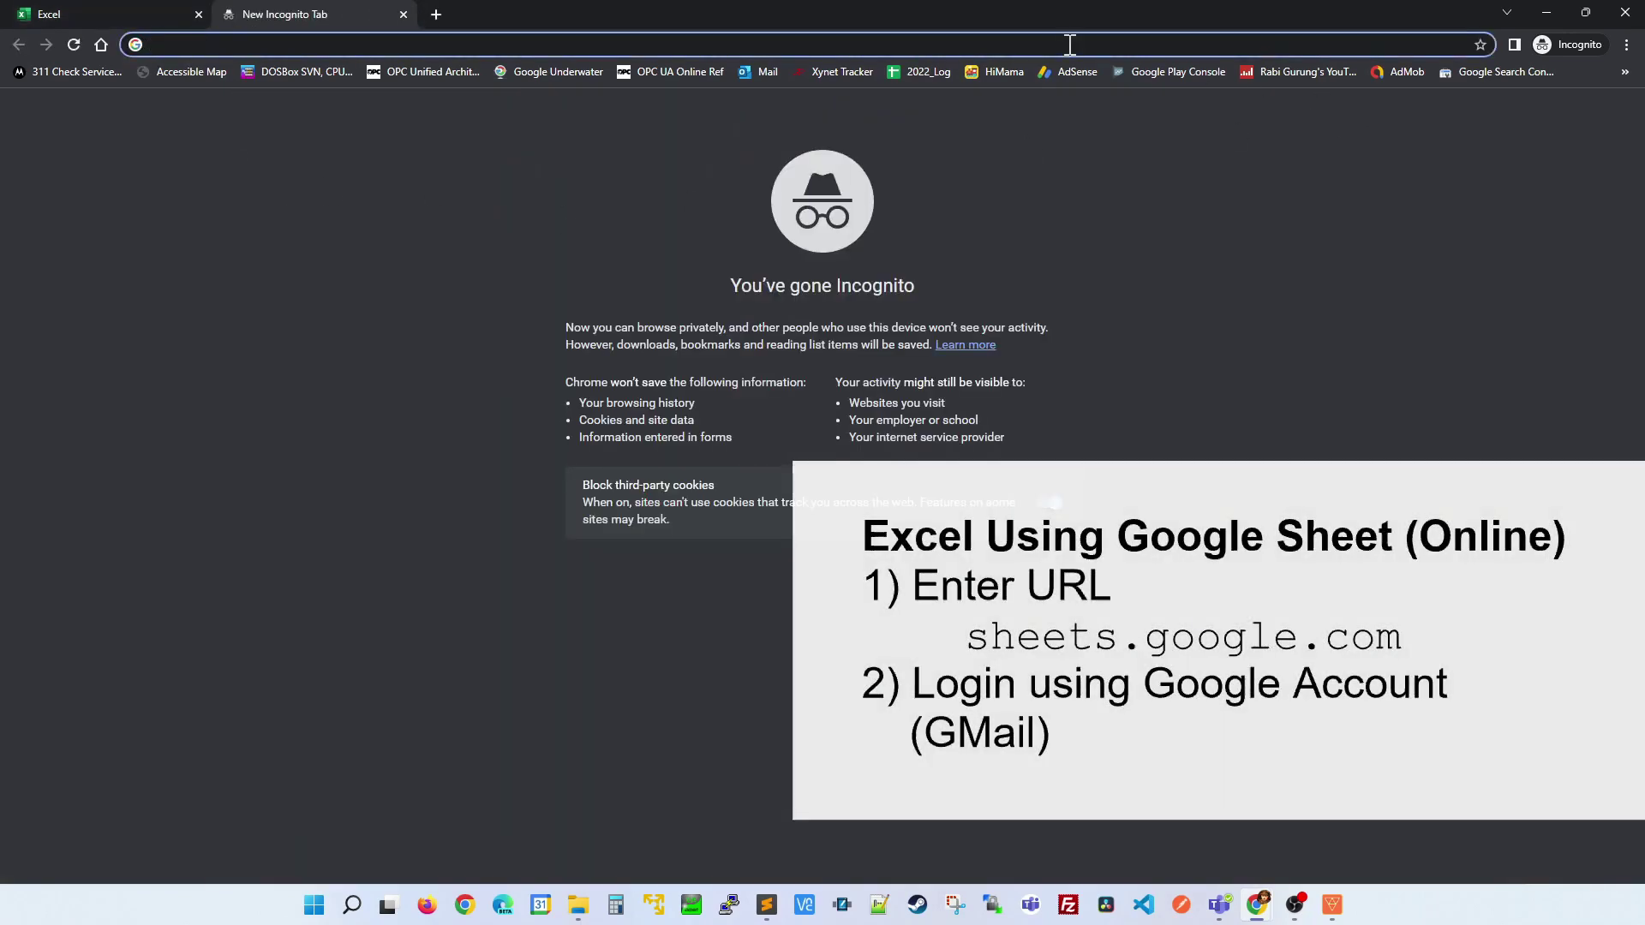
left_click(227, 44)
type("sheets.google.com")
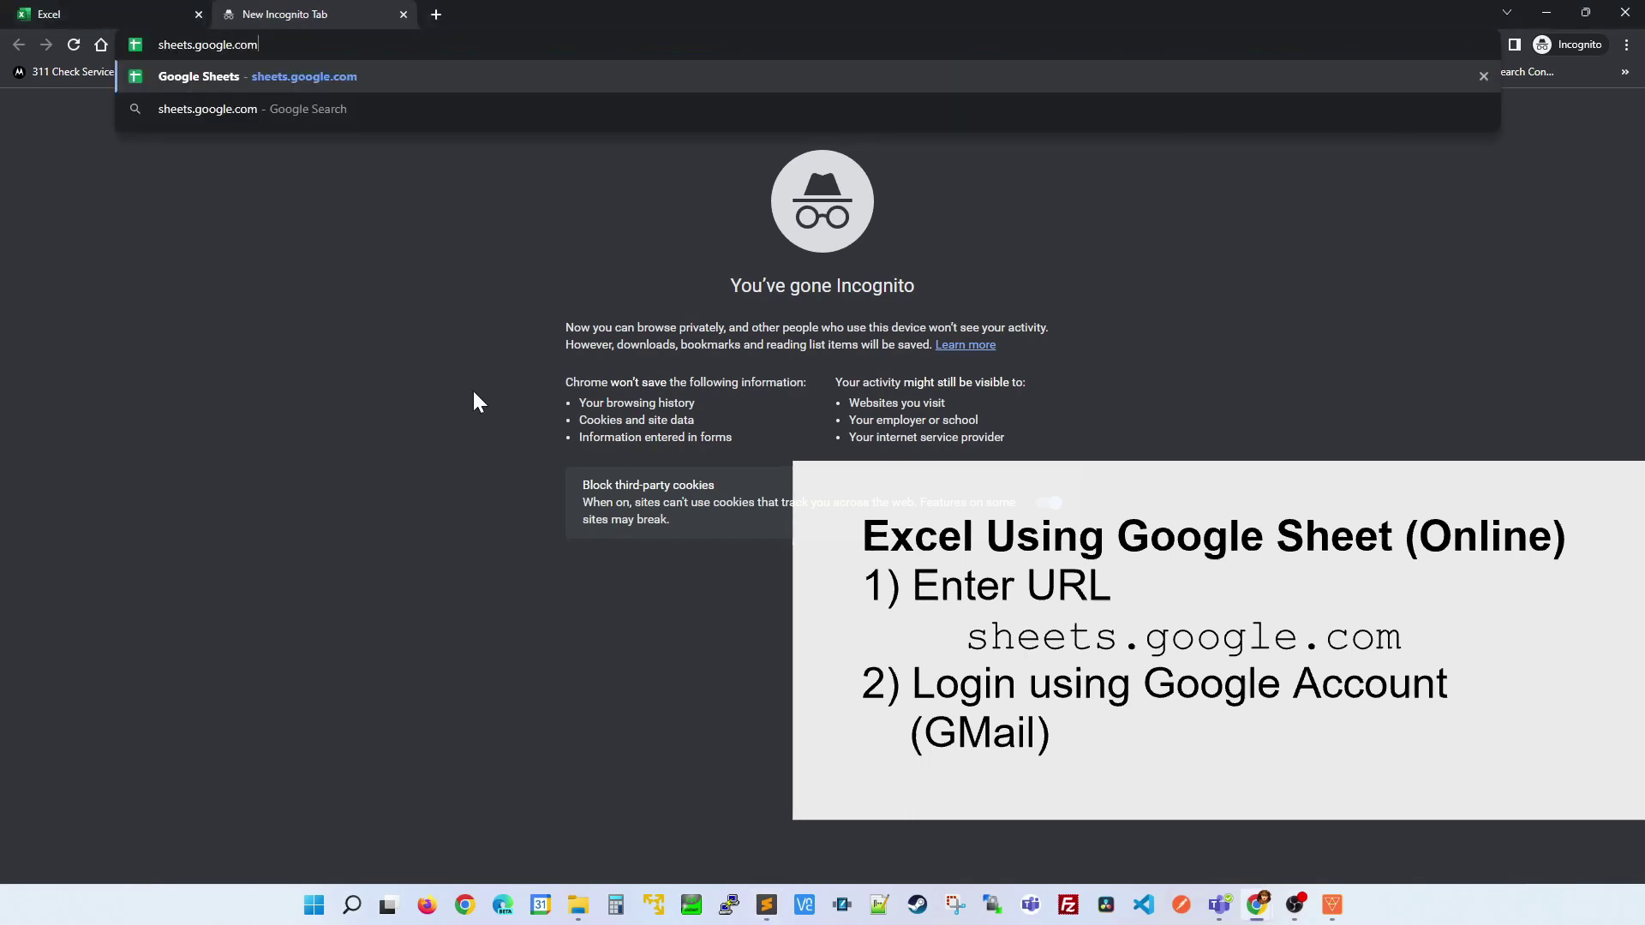
key("Return")
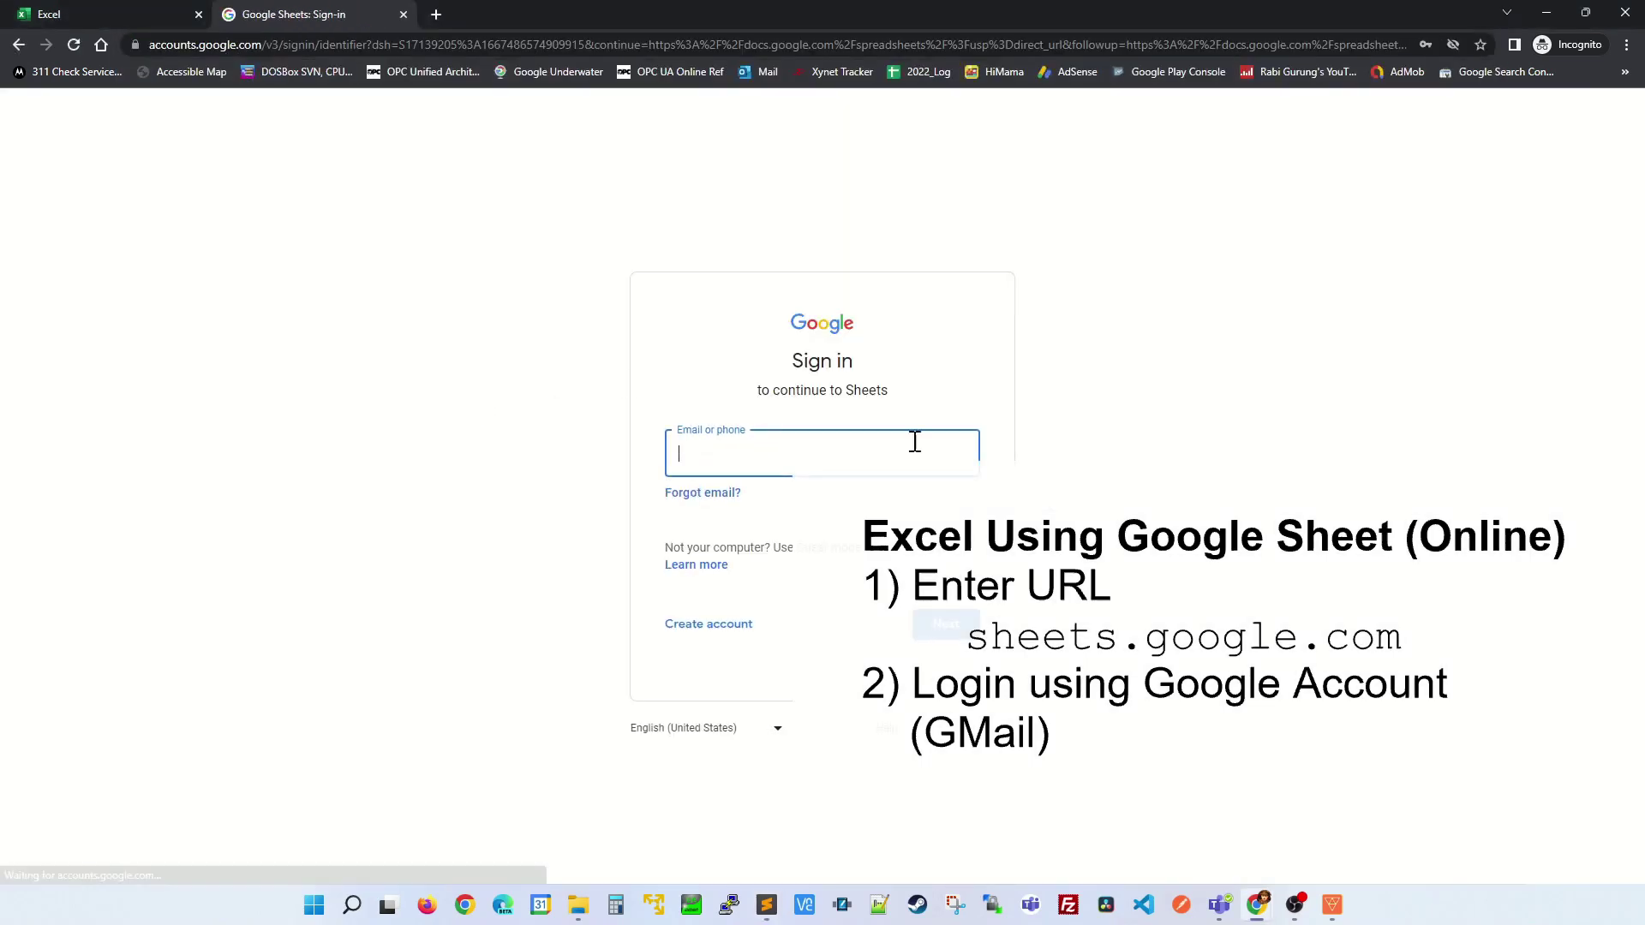
- Sign in with the saved Google account and open the 'tip' spreadsheet
left_click(868, 448)
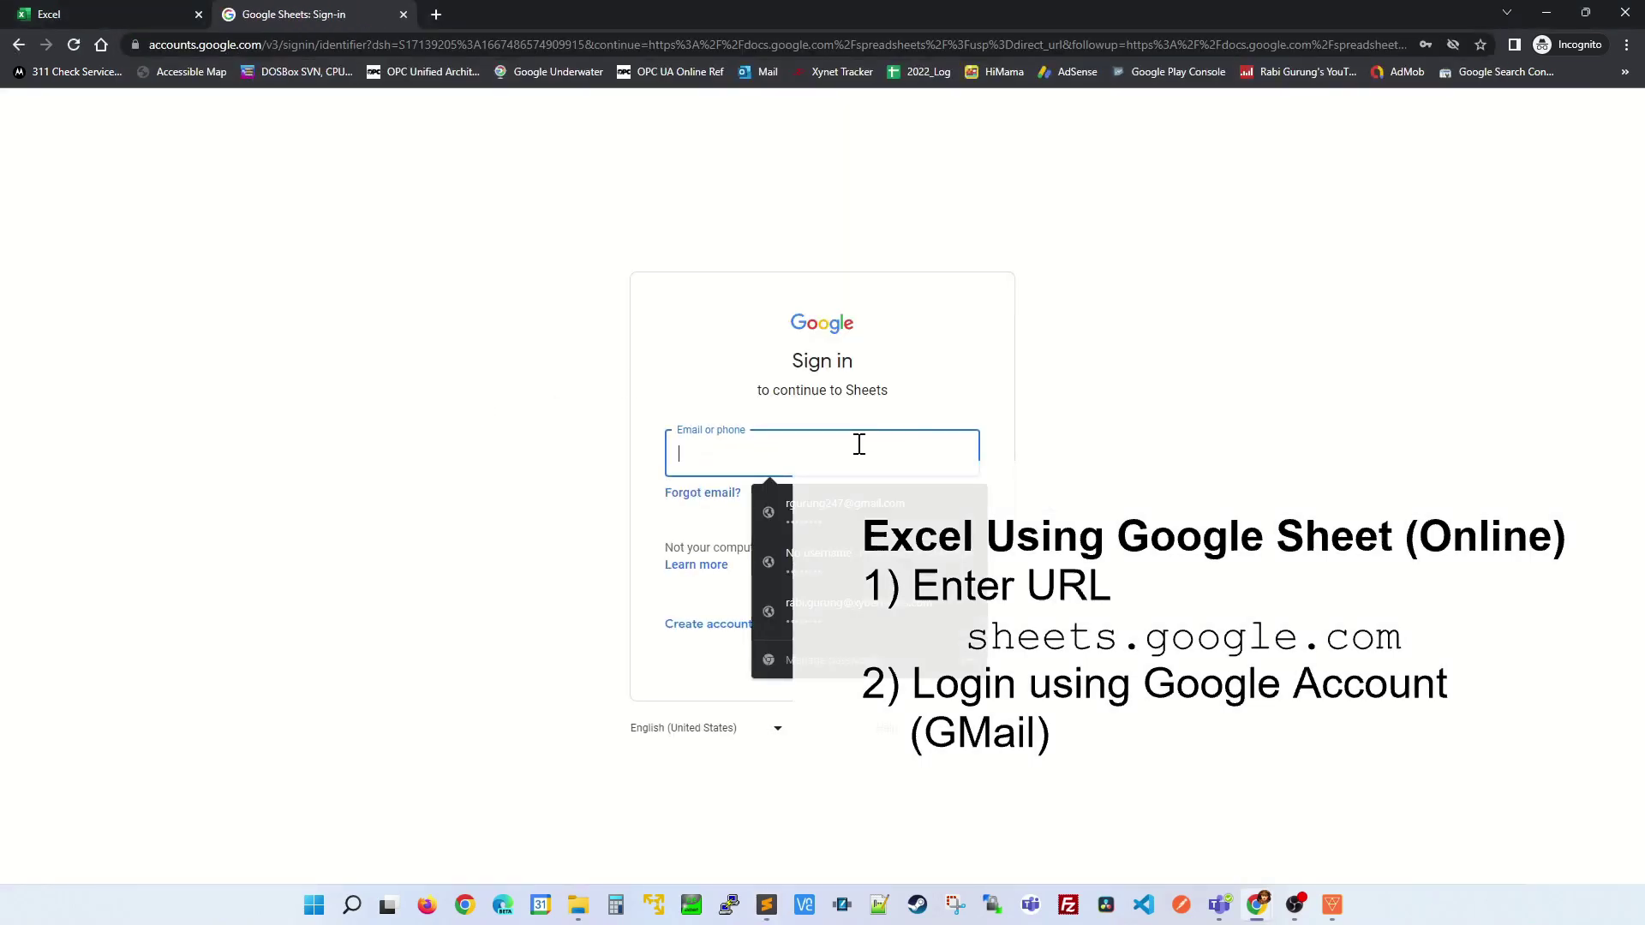
key("Down")
key("Return")
type("•")
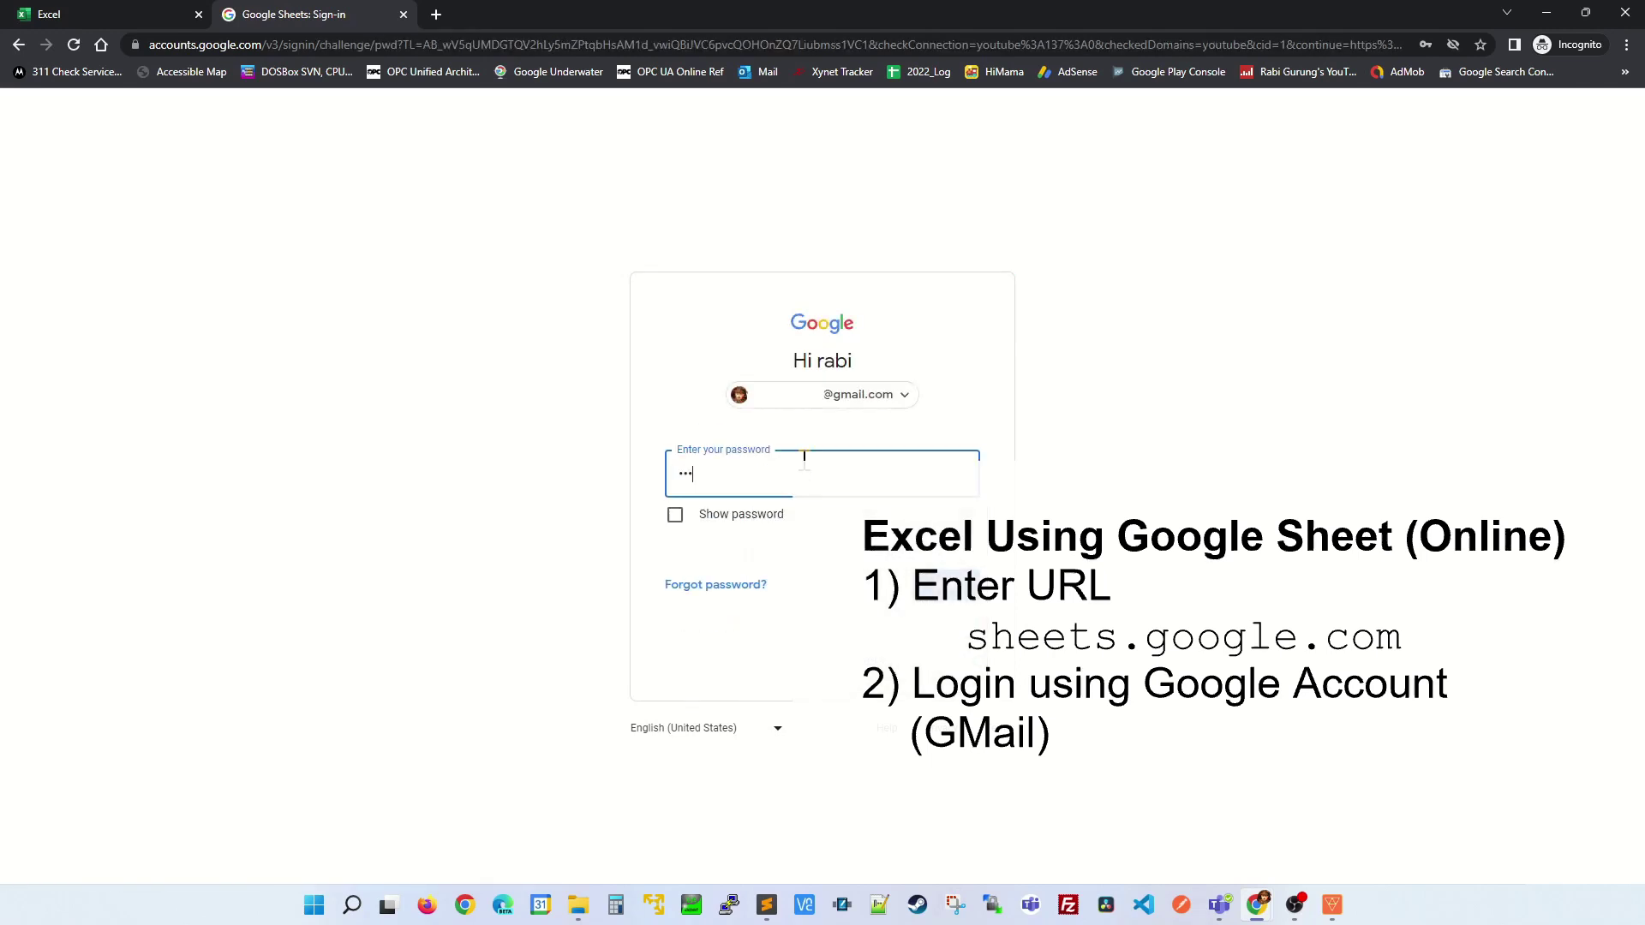
key("Return")
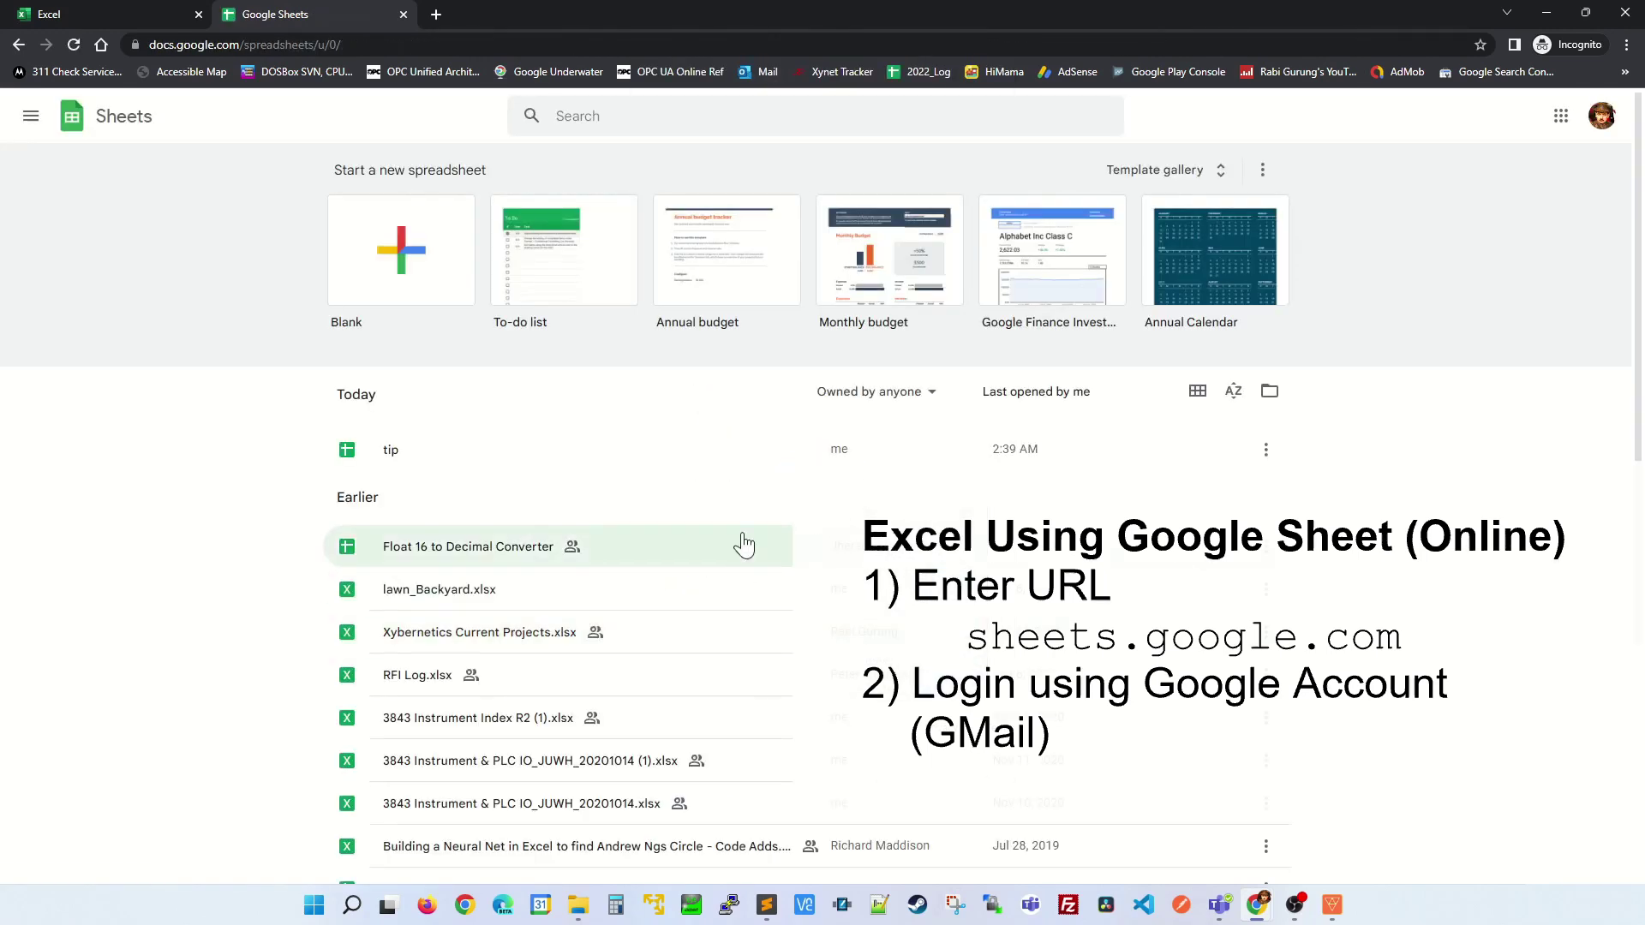
left_click(392, 456)
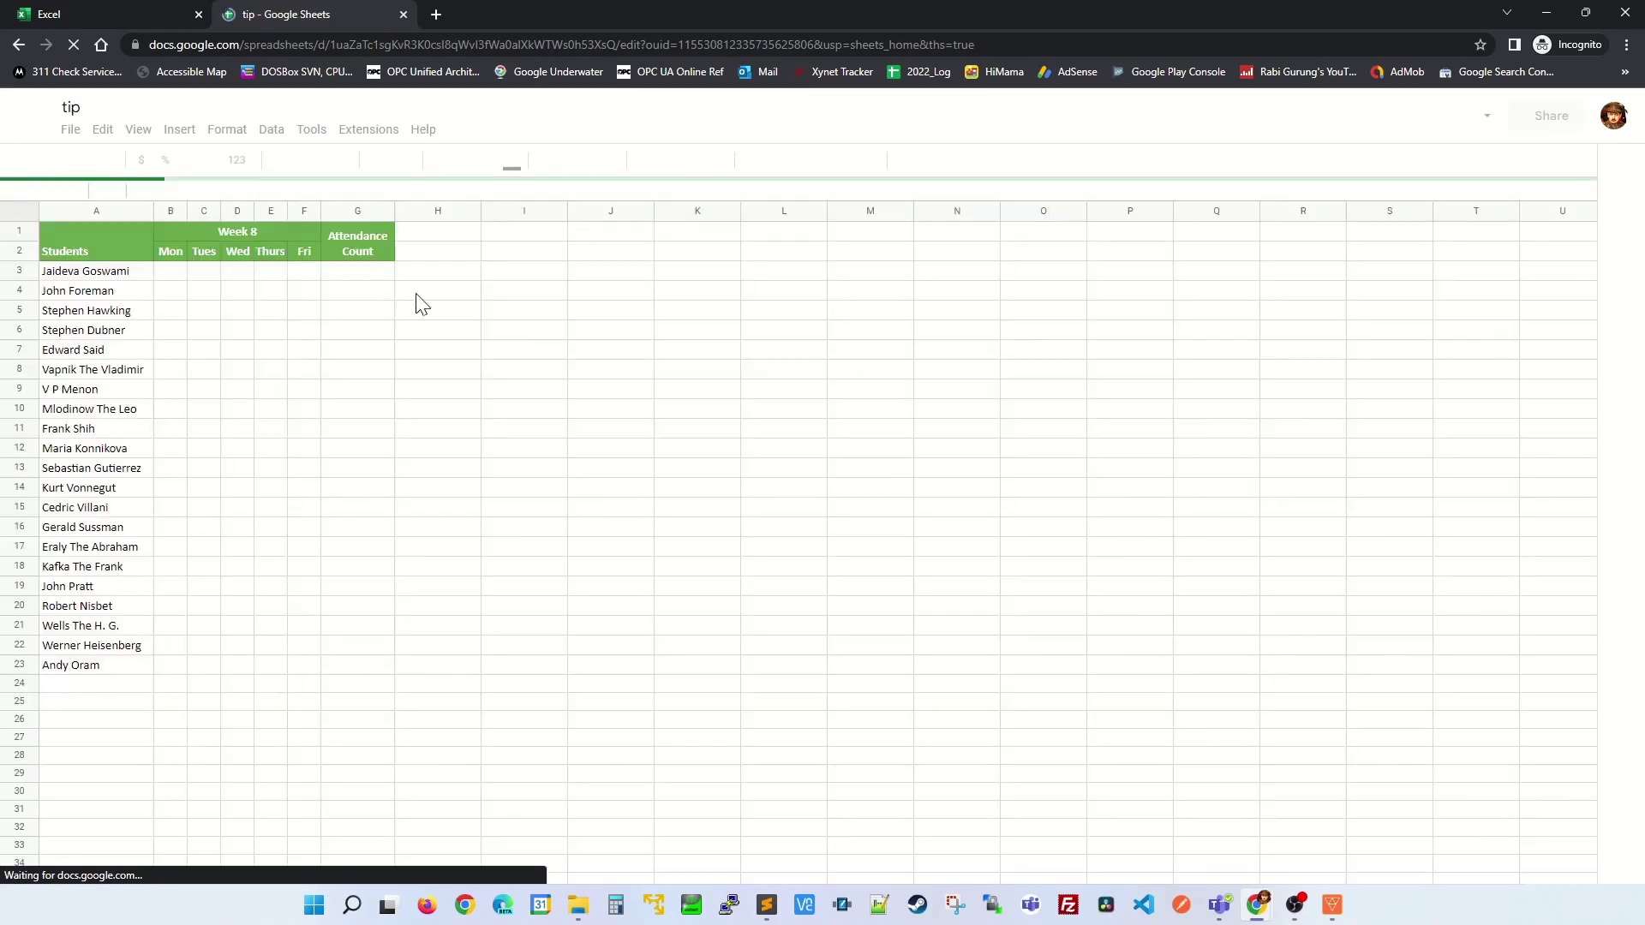